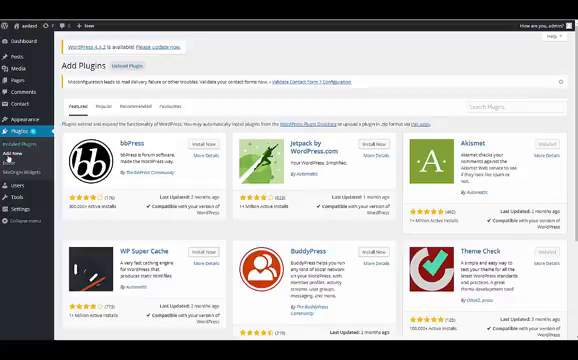
- Search plugins for 'wp smush', then install and activate WP Smush
left_click(493, 108)
type("w")
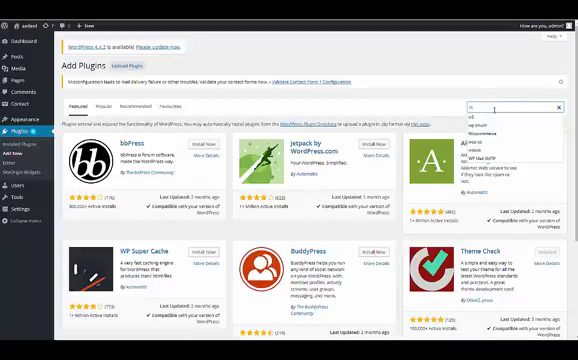
key("Down")
key("Down")
key("Return")
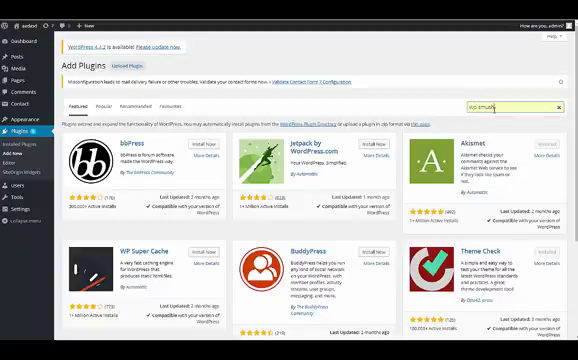
left_click(512, 108)
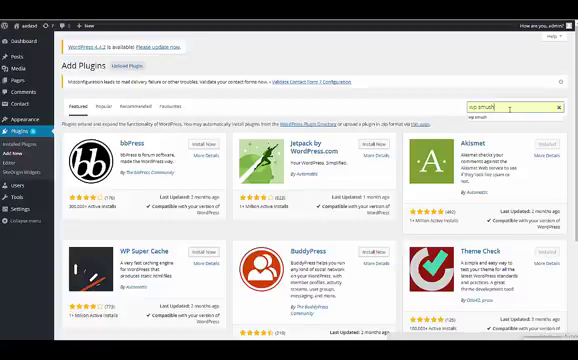
key("Return")
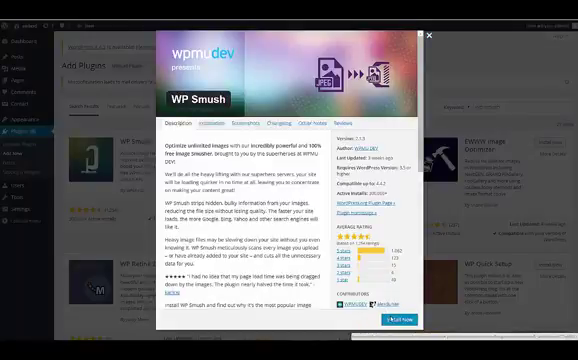
left_click(386, 320)
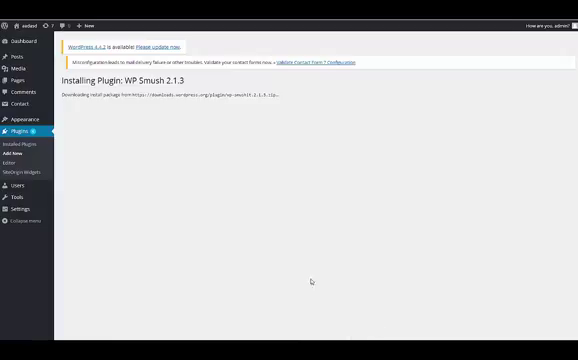
left_click(76, 141)
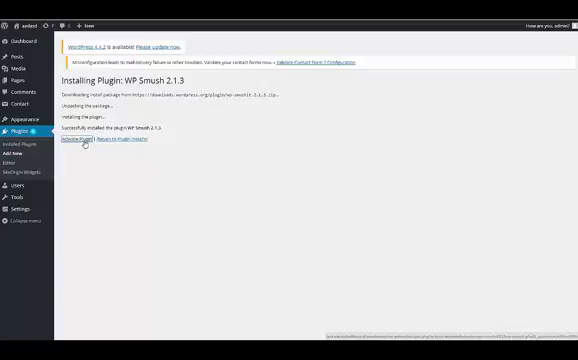
scroll(121, 171, "down", 2)
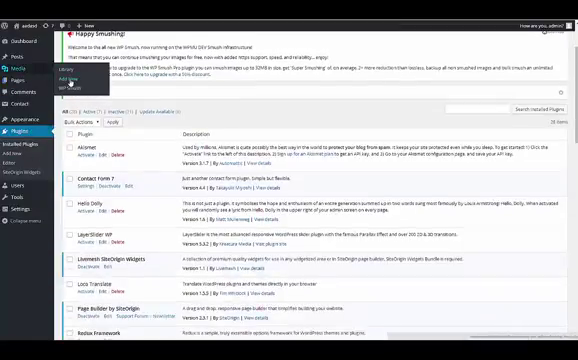
- Upload 54012_prison_school from the Desktop via Add New Media, then view the Media Library
left_click(64, 80)
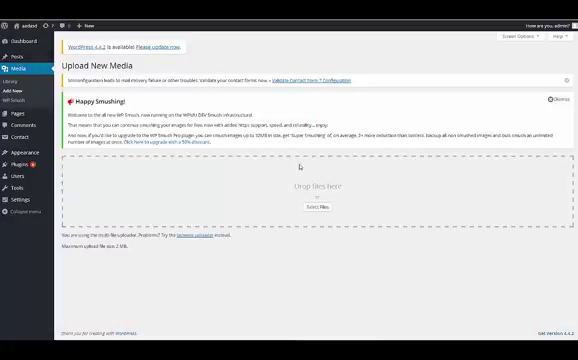
left_click(315, 207)
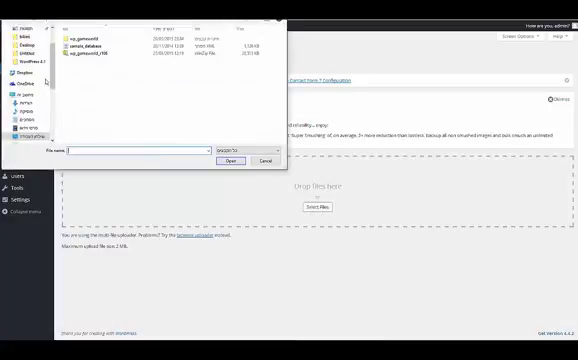
left_click(28, 135)
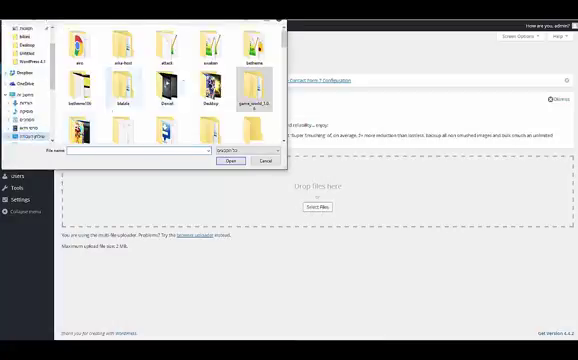
double_click(212, 88)
left_click(177, 86)
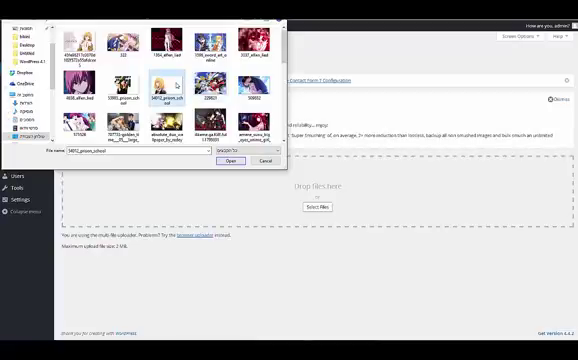
double_click(177, 86)
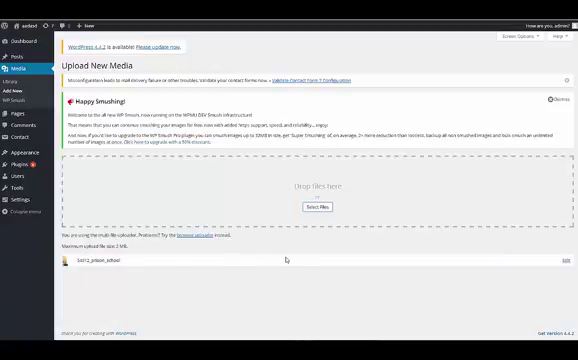
left_click(12, 82)
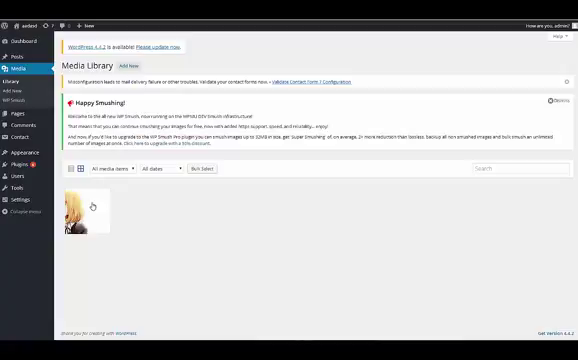
left_click(91, 206)
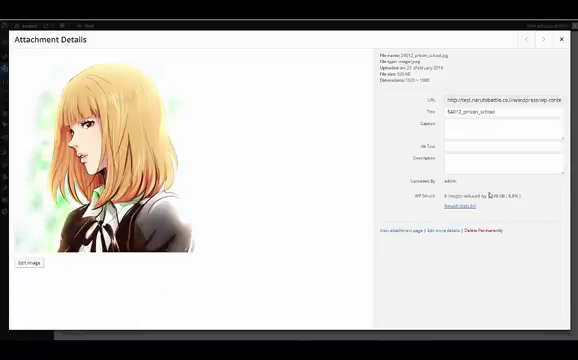
left_click(461, 207)
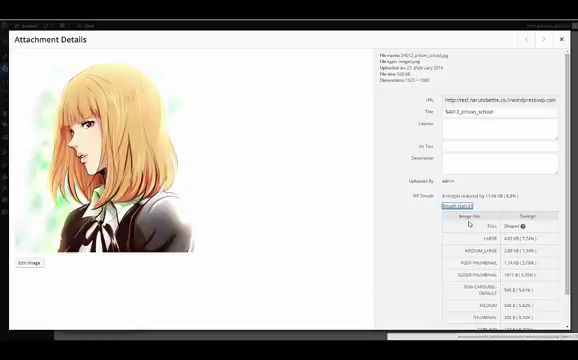
left_click_drag(492, 192, 497, 294)
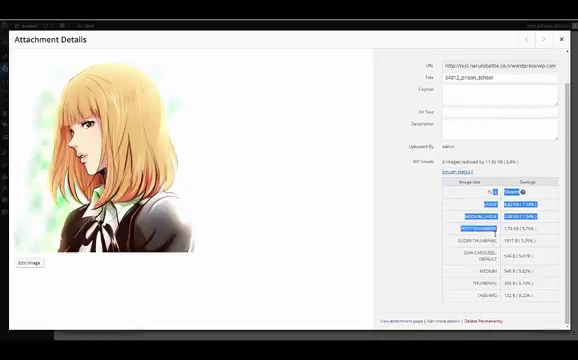
left_click(497, 294)
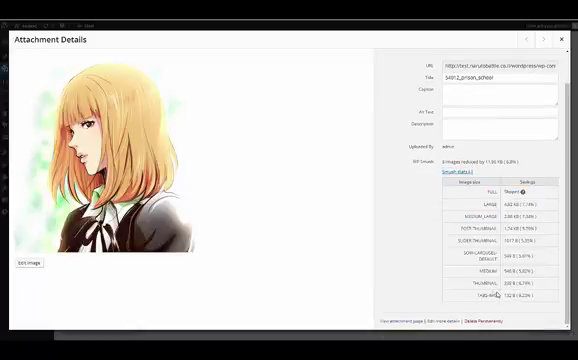
scroll(479, 277, "up", 2)
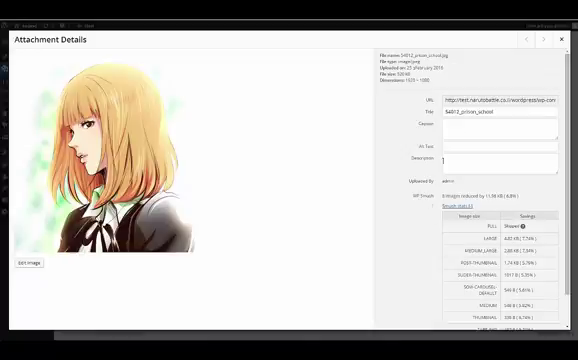
- Close the image details and upload a second image through Add New Media
left_click(560, 36)
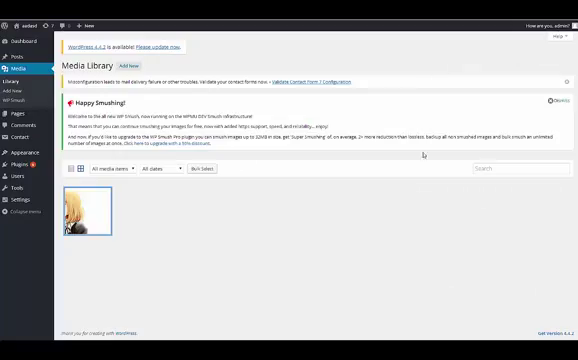
left_click(136, 68)
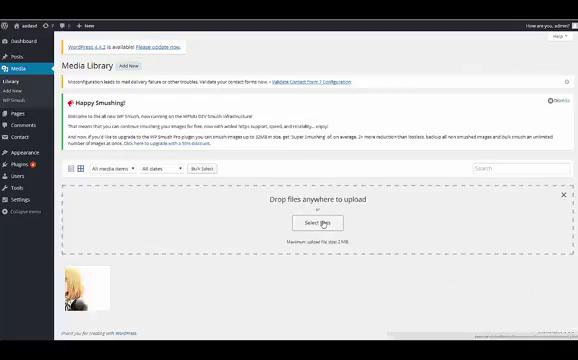
left_click(323, 222)
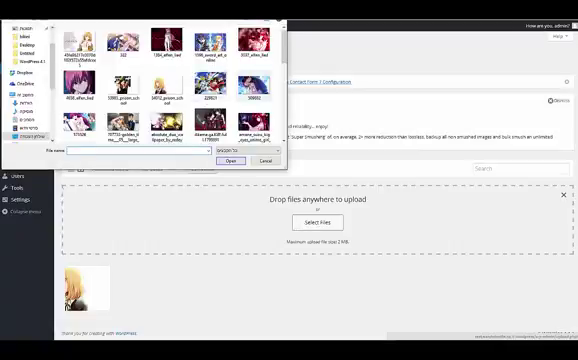
scroll(99, 37, "down", 1)
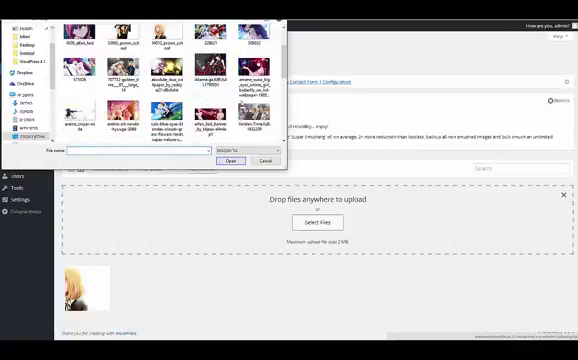
left_click(122, 110)
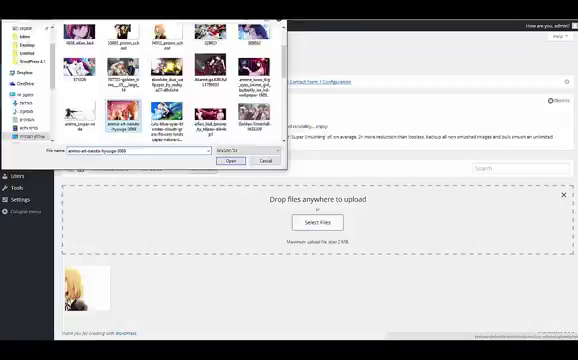
left_click(231, 160)
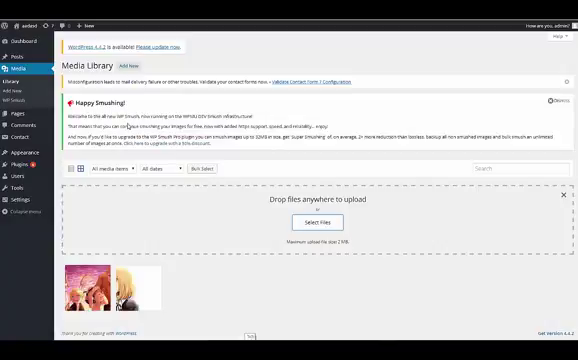
- Review the second image's Smush savings for each size, then close its details
left_click(104, 278)
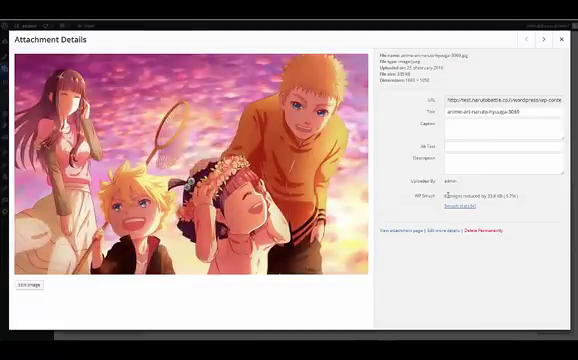
left_click_drag(446, 196, 500, 196)
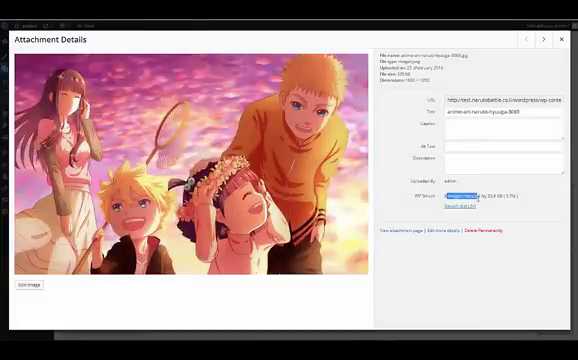
left_click(454, 206)
scroll(497, 224, "down", 2)
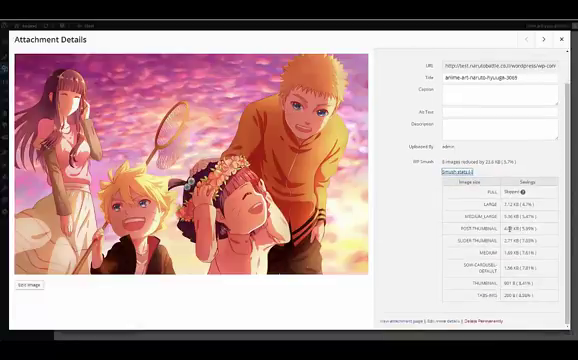
scroll(522, 204, "up", 2)
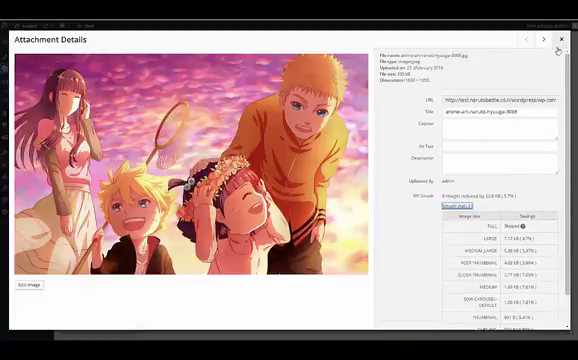
left_click(561, 40)
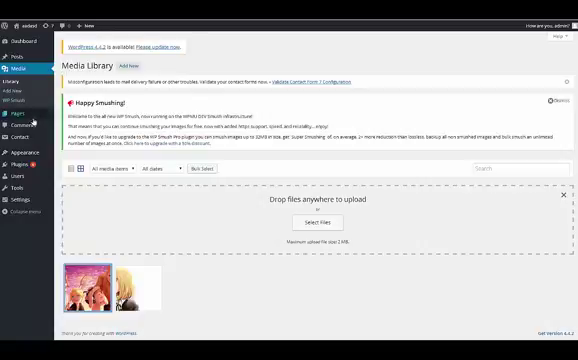
mouse_move(20, 164)
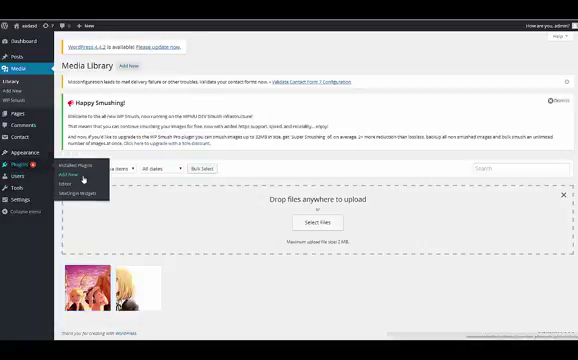
- Search Add Plugins for 'tinypng' and review the Compress JPEG & PNG images details
left_click(84, 180)
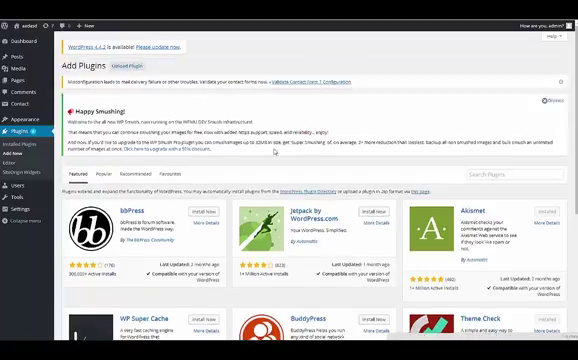
left_click(484, 174)
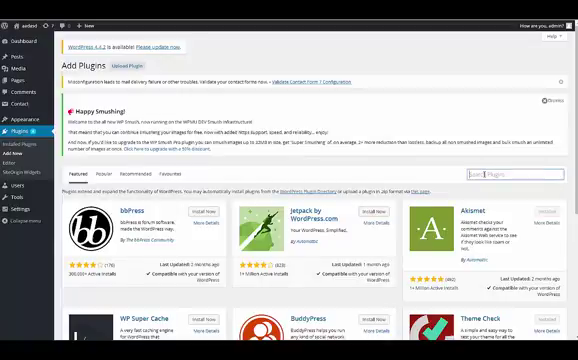
left_click(484, 174)
type("sm")
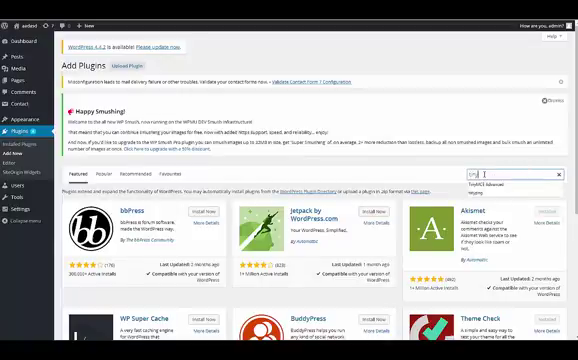
type("ush")
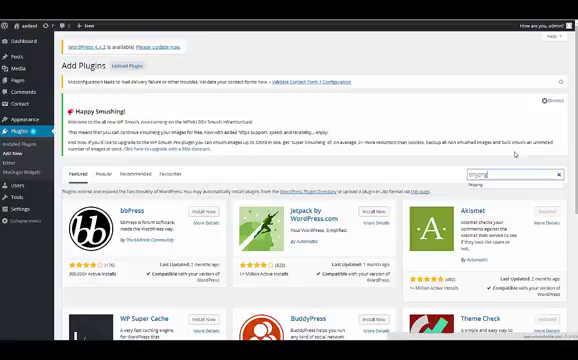
key("Return")
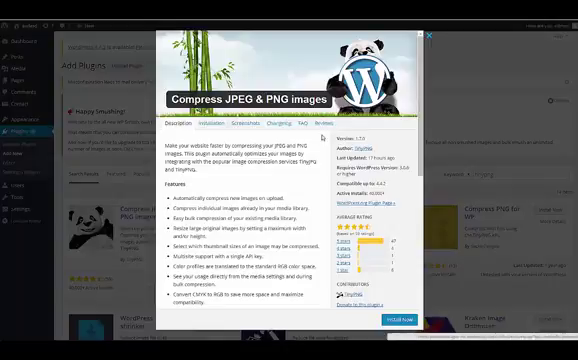
scroll(318, 145, "down", 2)
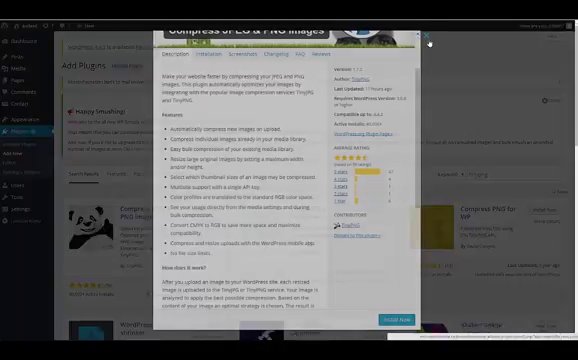
left_click(427, 42)
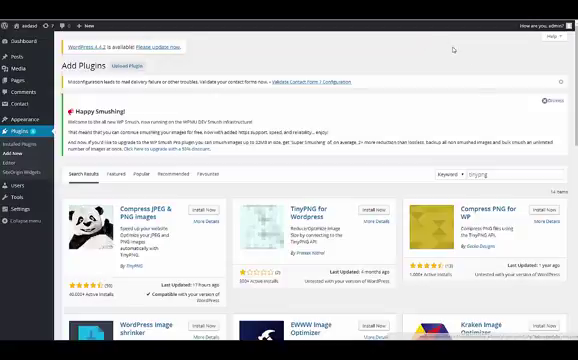
scroll(375, 160, "down", 2)
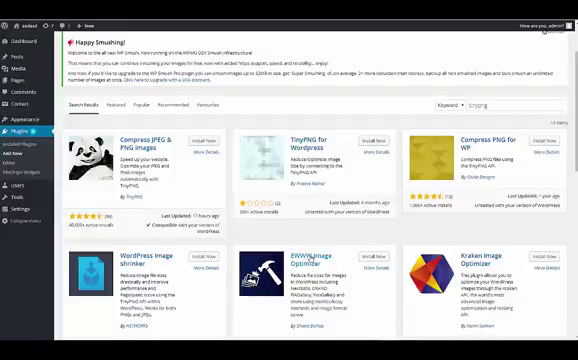
- Review EWWW Image Optimizer's details and screenshots, then install it
left_click(317, 263)
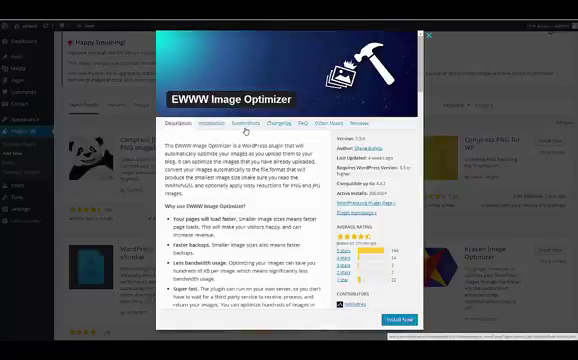
left_click(245, 124)
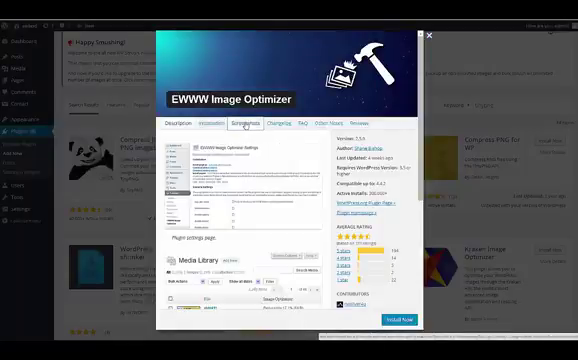
scroll(284, 155, "down", 3)
scroll(310, 145, "down", 2)
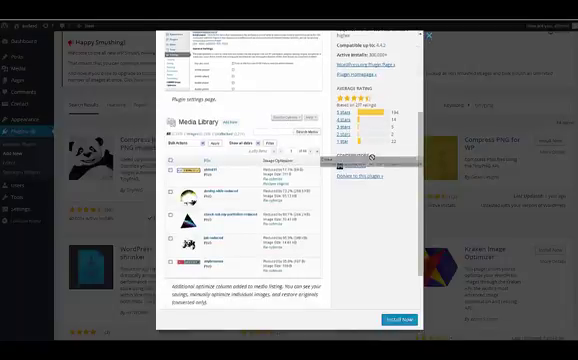
left_click(393, 324)
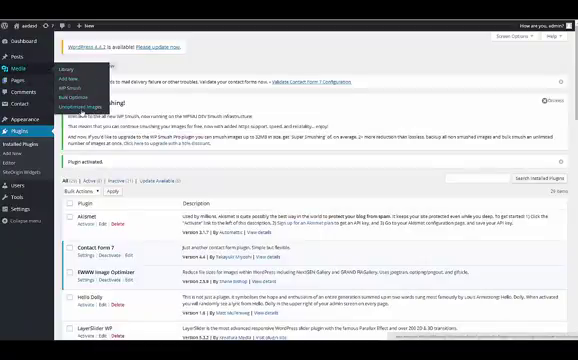
- Go from Media > Unoptimized Images to the Optimize All Images page
left_click(94, 108)
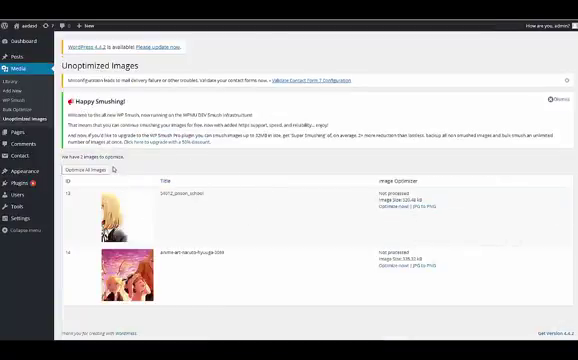
left_click(97, 170)
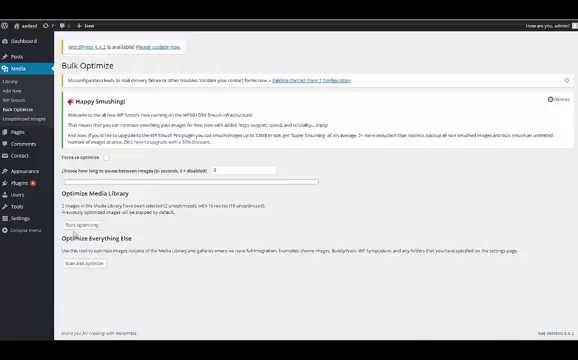
- Bulk-optimize both Media Library images and check each full-size reduction
left_click(83, 226)
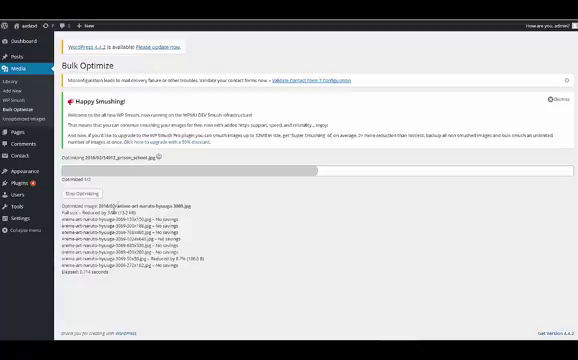
left_click_drag(80, 212, 134, 212)
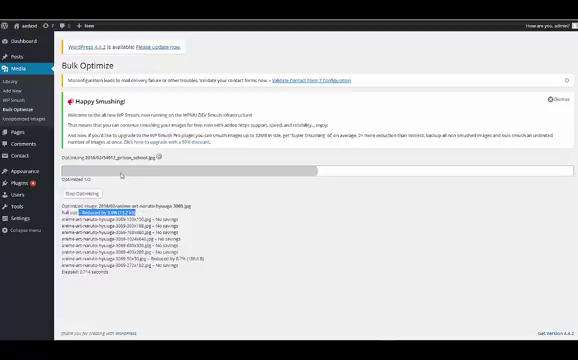
left_click_drag(116, 157, 157, 157)
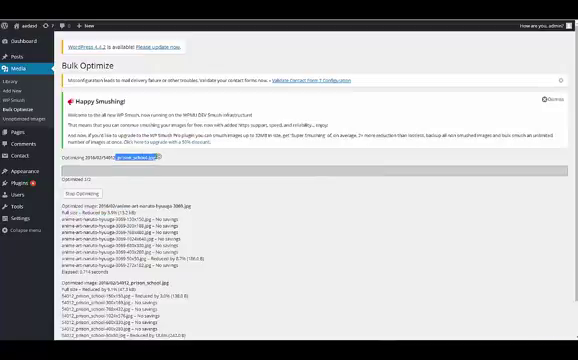
scroll(157, 157, "down", 1)
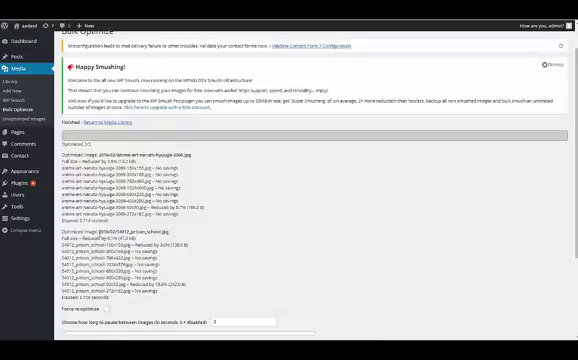
left_click_drag(103, 238, 160, 238)
scroll(128, 233, "down", 3)
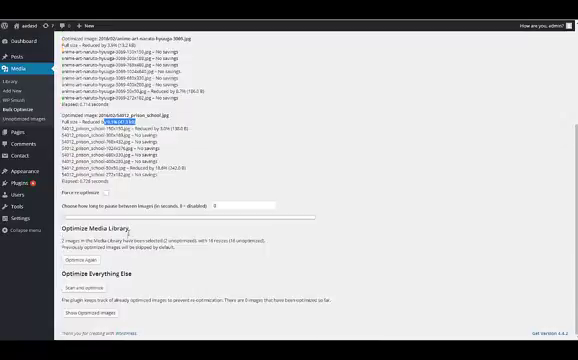
scroll(135, 226, "up", 4)
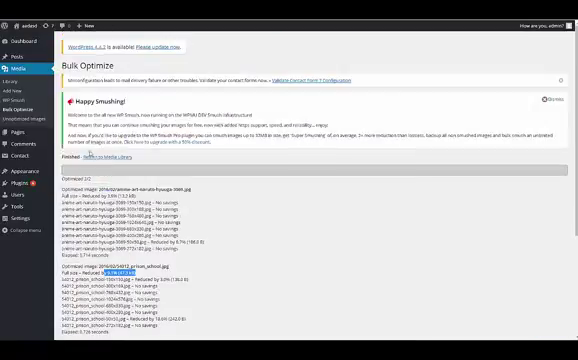
scroll(90, 155, "down", 4)
scroll(27, 157, "up", 2)
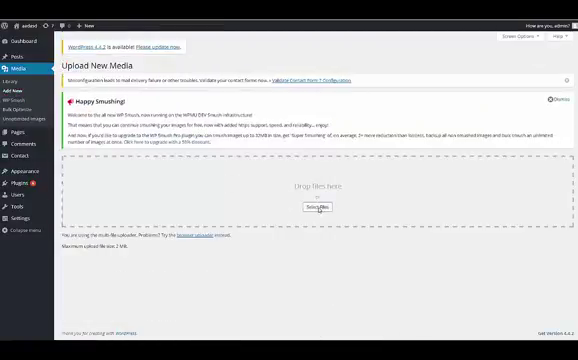
- In the media file picker, inspect the Akame ga Kill image's file properties
left_click(317, 207)
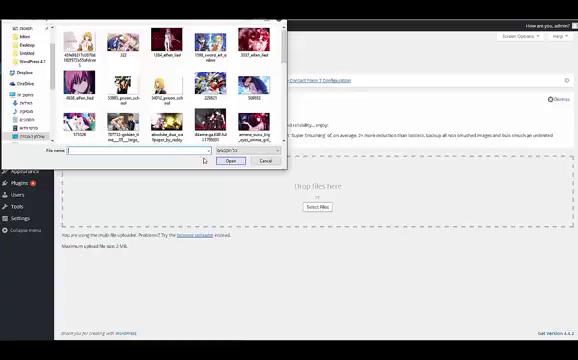
left_click(166, 85)
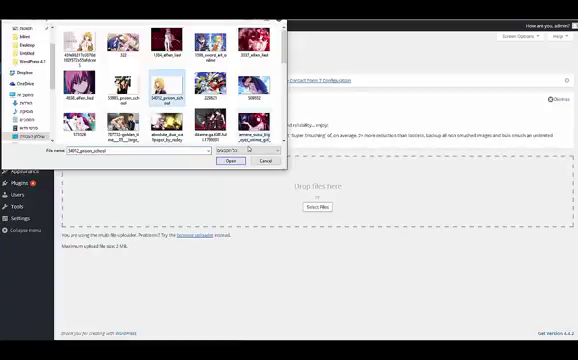
left_click(210, 125)
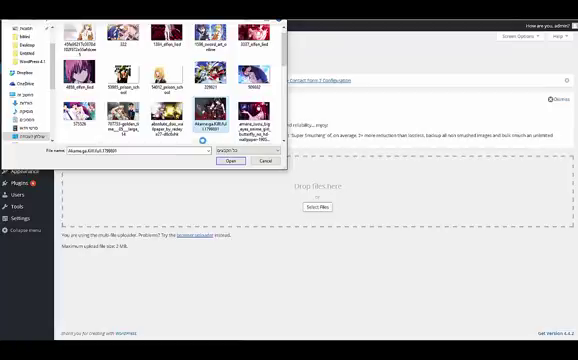
right_click(224, 108)
left_click(254, 334)
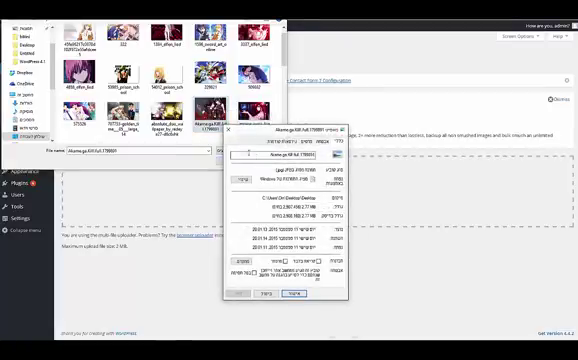
left_click(230, 129)
- Upload facebook.jpg from the Images folder
left_click(40, 136)
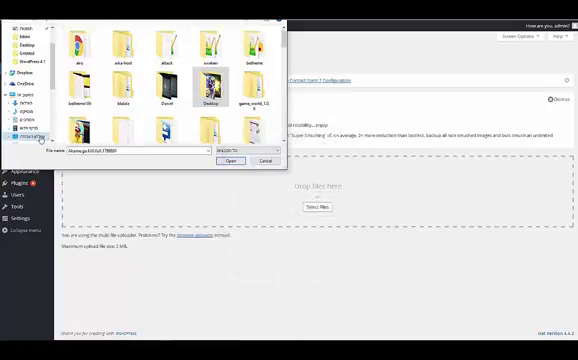
scroll(106, 113, "down", 1)
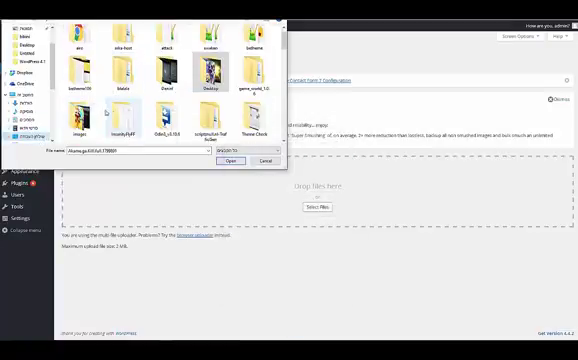
double_click(80, 115)
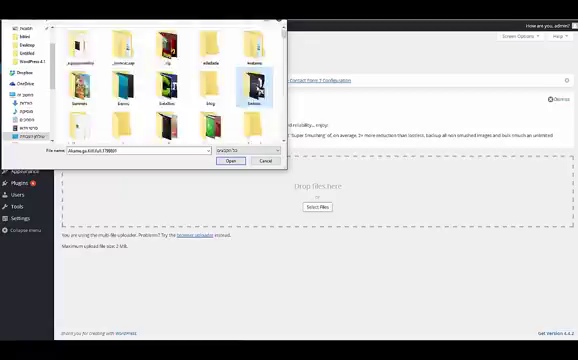
double_click(254, 88)
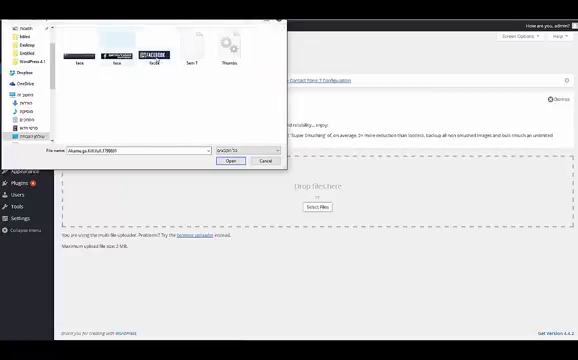
double_click(156, 58)
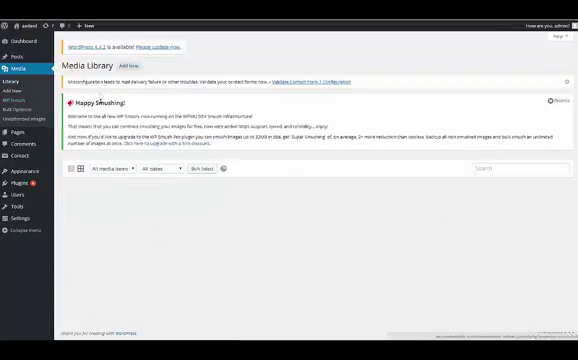
- Confirm WP Smush marks the facebook image Already Optimized, then close its details
left_click(98, 209)
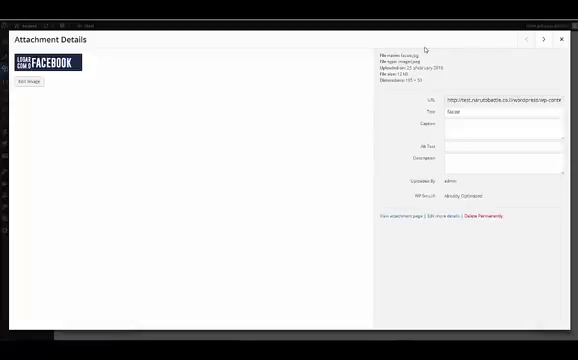
left_click(561, 39)
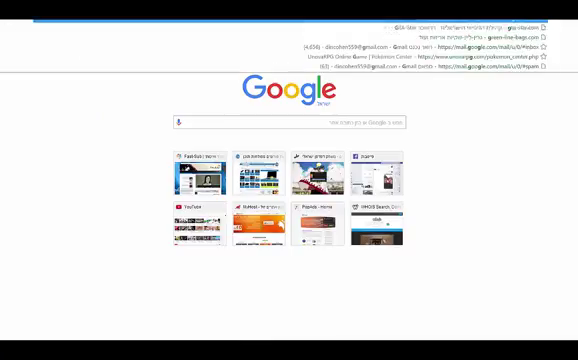
type("png ")
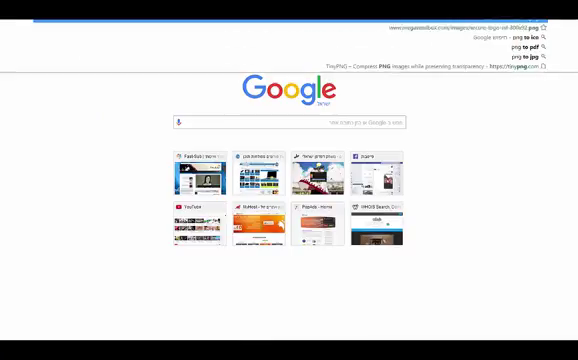
type("back")
- Search Google Images for 'png background' and save the orange sunburst image
key("Return")
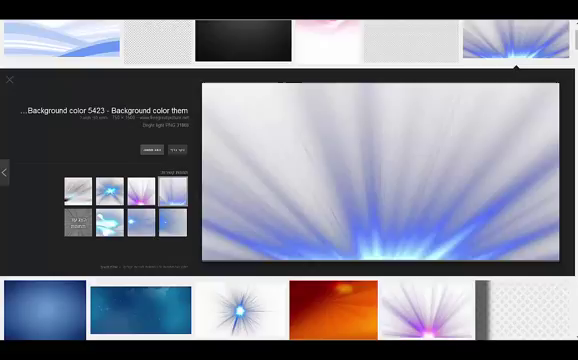
scroll(158, 150, "up", 1)
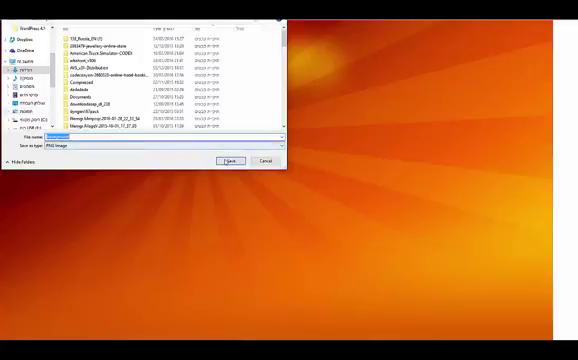
left_click(227, 160)
- Upload background.png to the Media Library through Add New and the file picker
key("alt+Left")
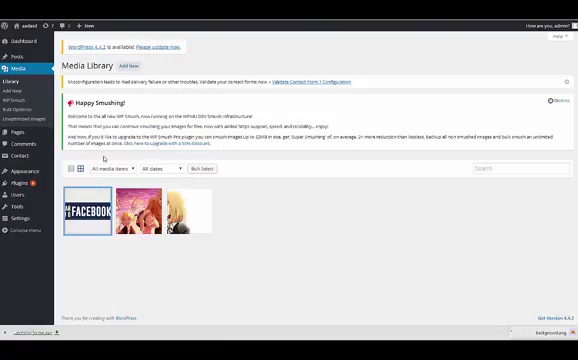
left_click(129, 66)
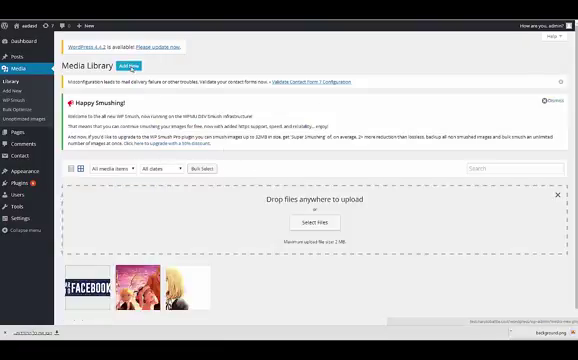
left_click(312, 223)
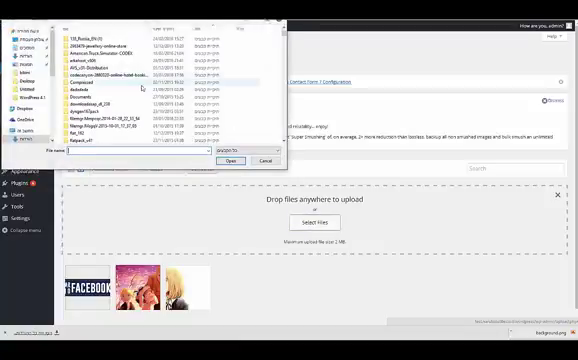
type("ba")
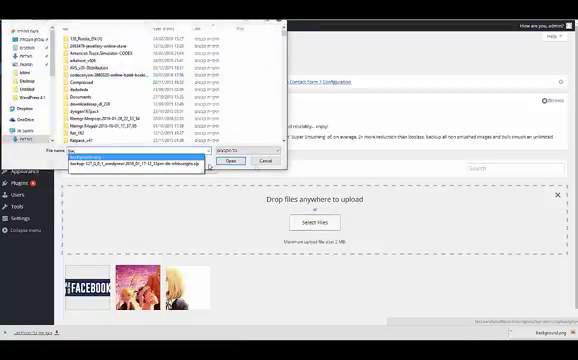
left_click(93, 163)
left_click(236, 161)
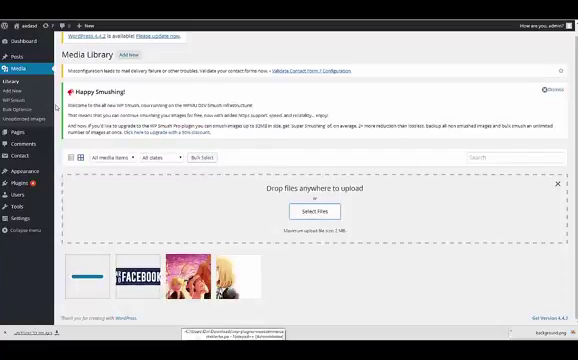
- Check the facebook and background.png attachment details, then reload the Media Library
left_click(135, 268)
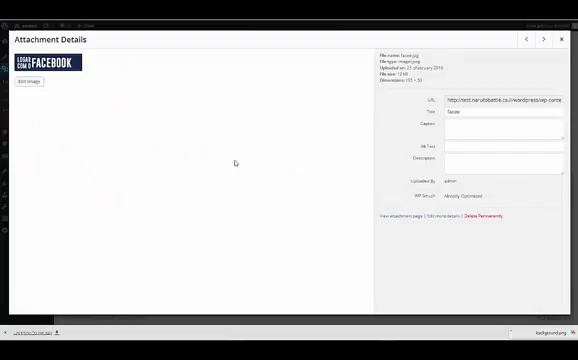
left_click(561, 39)
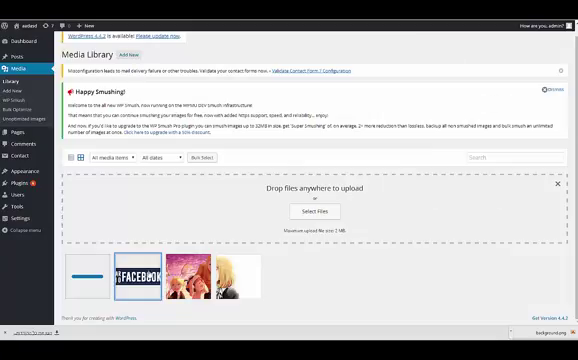
left_click(103, 286)
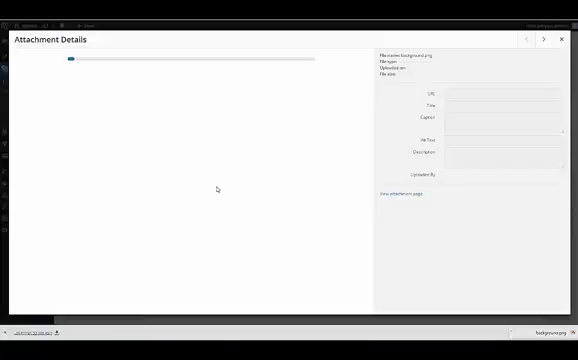
left_click(561, 39)
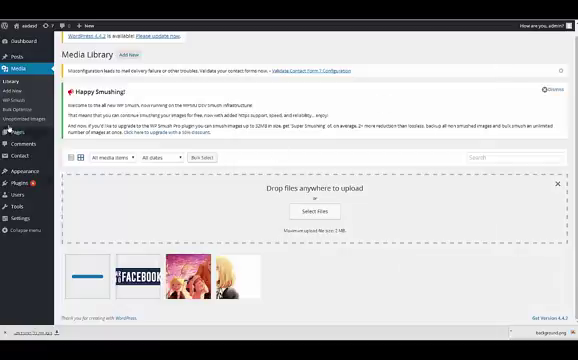
left_click(12, 82)
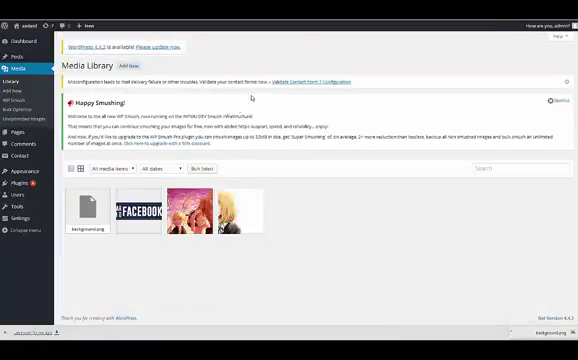
- Return to the Google Images results and save the grey brush-stroke image as a PNG
left_click(510, 331)
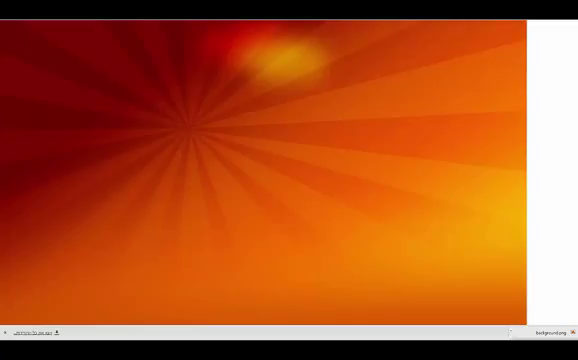
key("alt+Left")
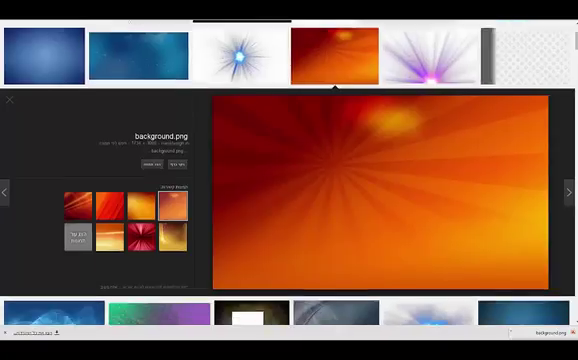
scroll(275, 102, "down", 3)
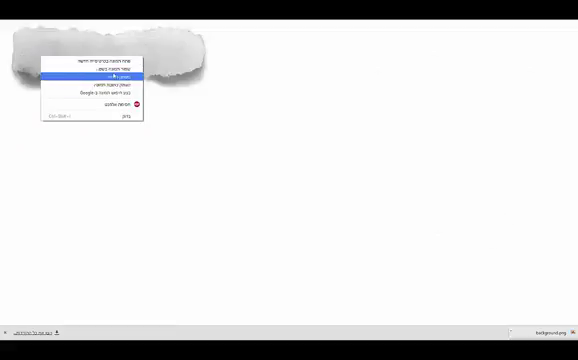
left_click(114, 74)
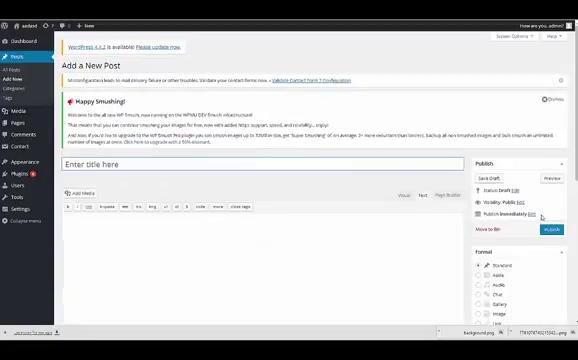
scroll(470, 203, "down", 2)
scroll(216, 138, "up", 1)
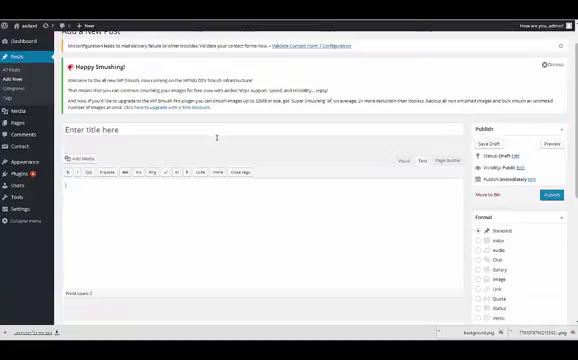
- Upload the downloaded grey brush PNG via Add Media, then close Insert Media
left_click(82, 158)
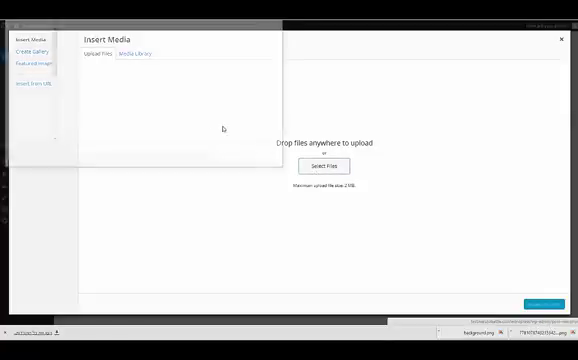
type("7")
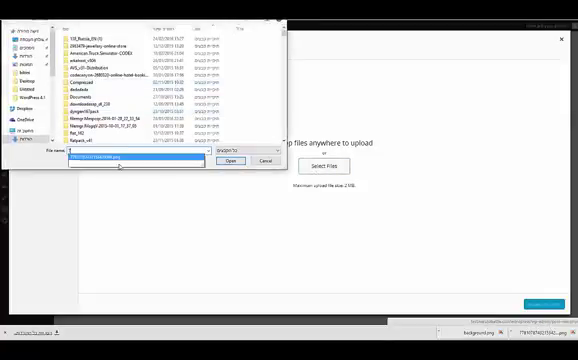
left_click(119, 158)
left_click(231, 161)
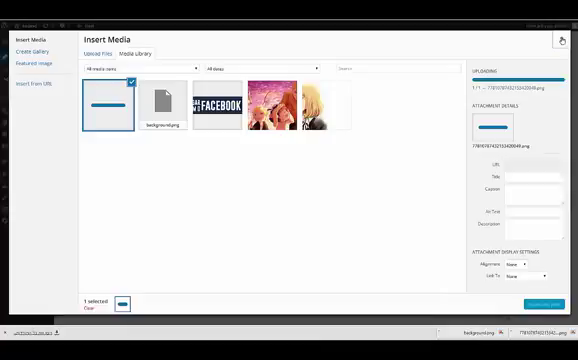
left_click(562, 40)
mouse_move(20, 173)
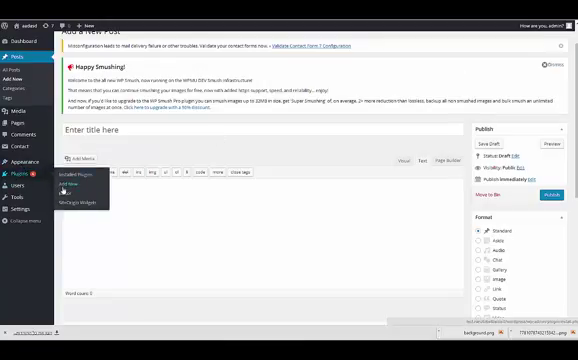
- Find EWWW Image Optimizer in Installed Plugins, deactivate it, and open All Posts
left_click(65, 176)
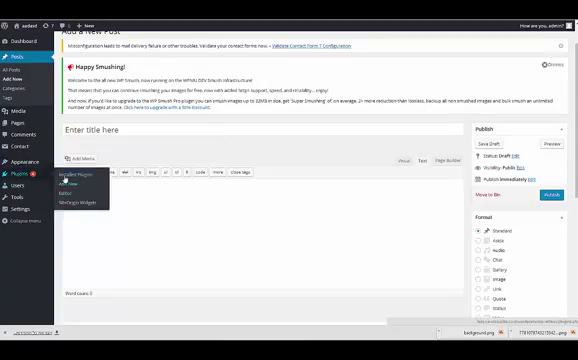
key("ctrl+f")
type("ewww")
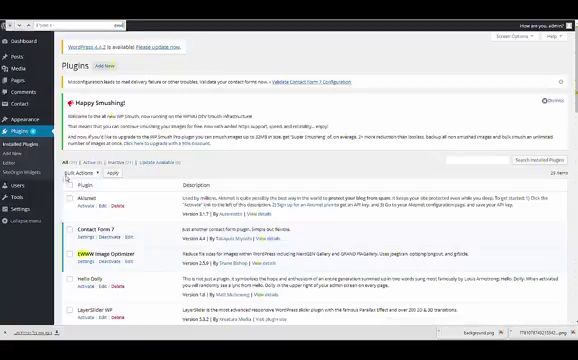
left_click(106, 261)
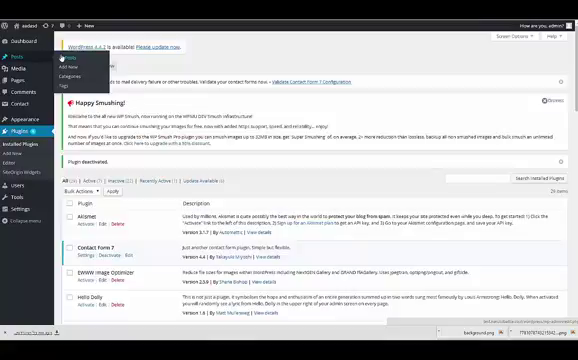
left_click(69, 57)
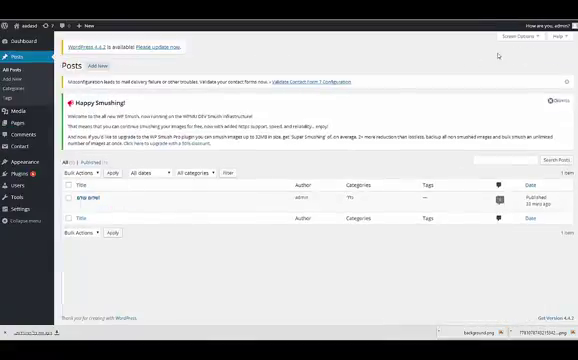
- Select the brush PNG in a new post's media window and show its download in the folder
left_click(99, 66)
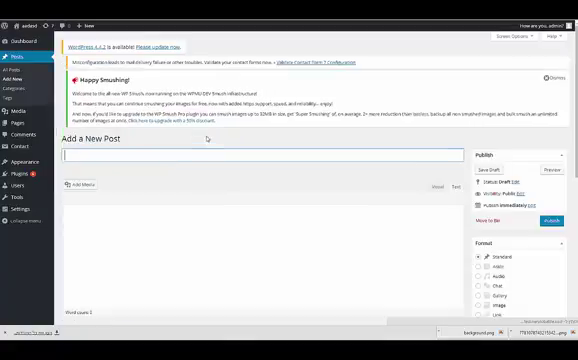
left_click(78, 186)
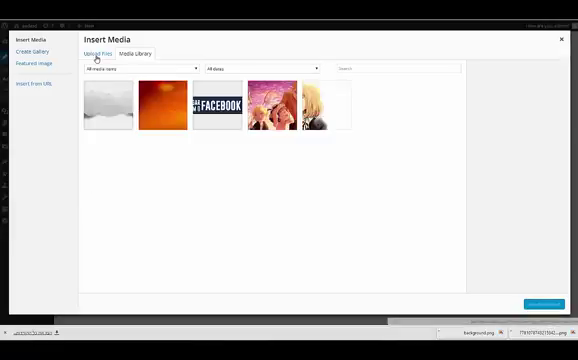
left_click(102, 95)
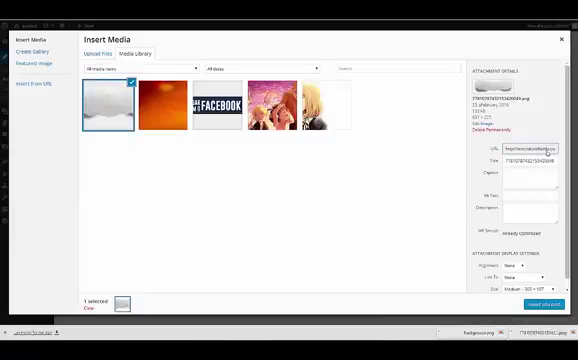
scroll(520, 150, "down", 1)
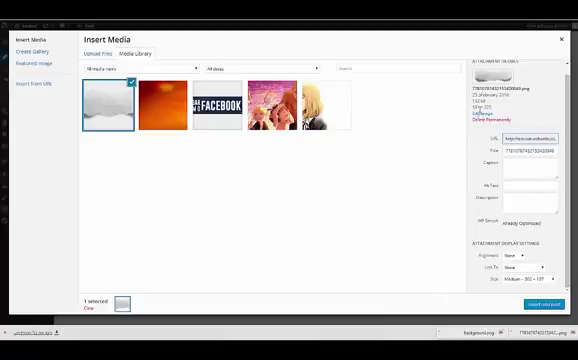
left_click(510, 332)
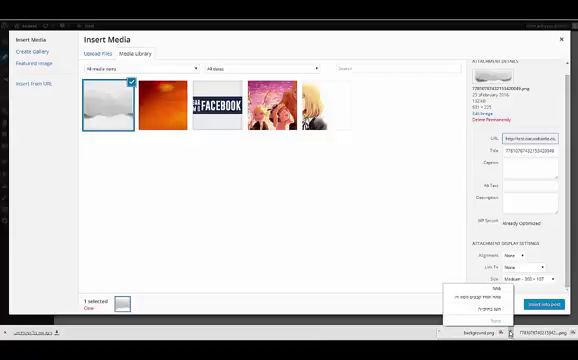
left_click(496, 315)
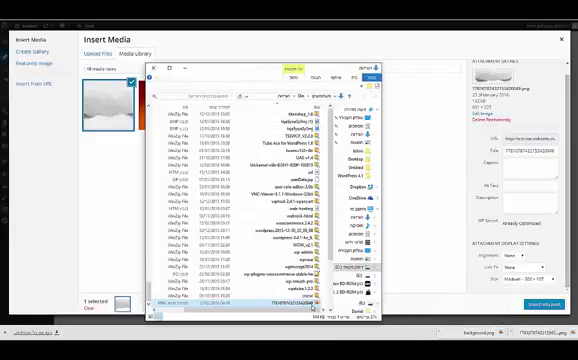
- Check the downloaded brush PNG's size (about 144 KB) in Properties, then close both windows
right_click(180, 303)
left_click(250, 299)
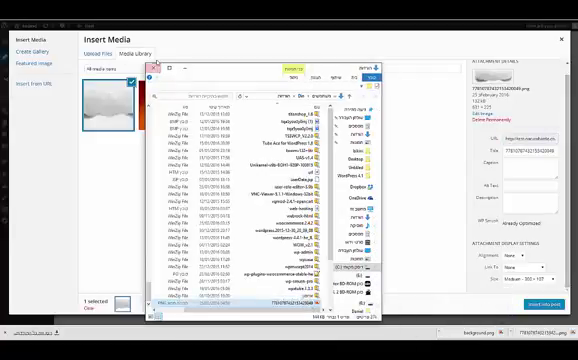
left_click(155, 68)
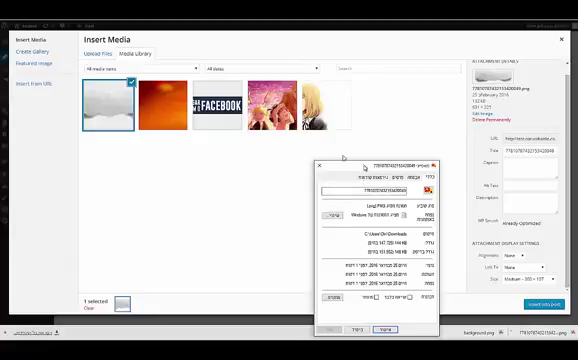
left_click_drag(350, 164, 392, 51)
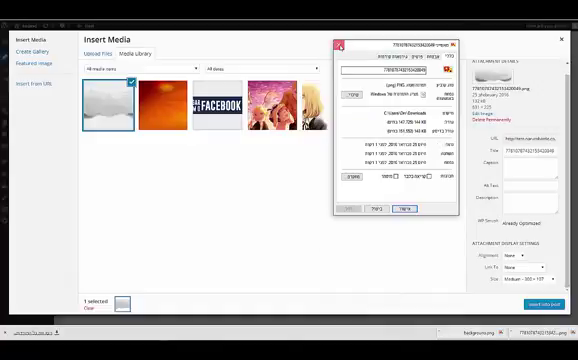
left_click(338, 45)
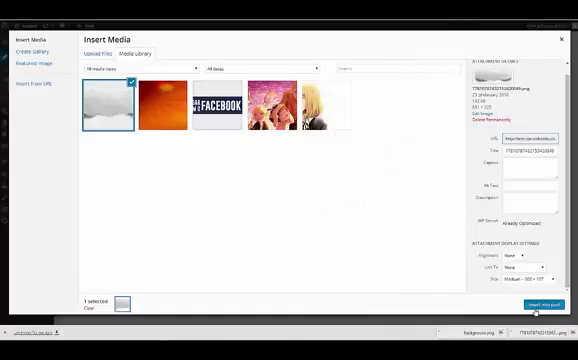
- Insert the brush image into the post and enlarge it to about 339×132 in Visual view
left_click(541, 304)
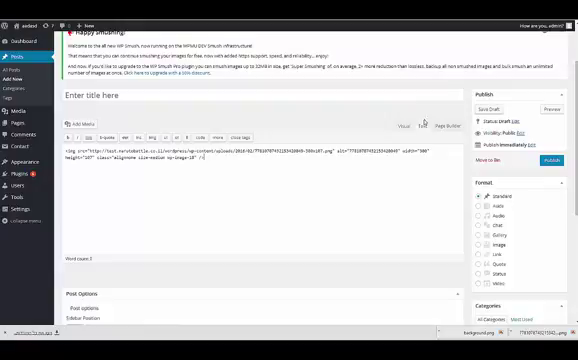
left_click(404, 126)
left_click_drag(144, 171, 155, 177)
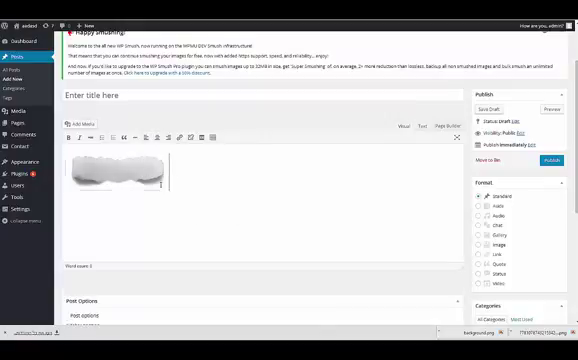
left_click_drag(171, 189, 193, 190)
left_click_drag(331, 239, 331, 239)
scroll(259, 203, "down", 5)
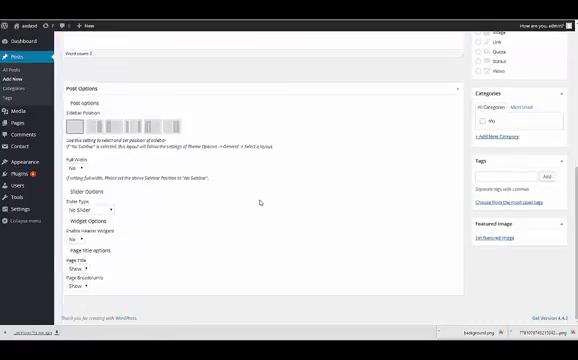